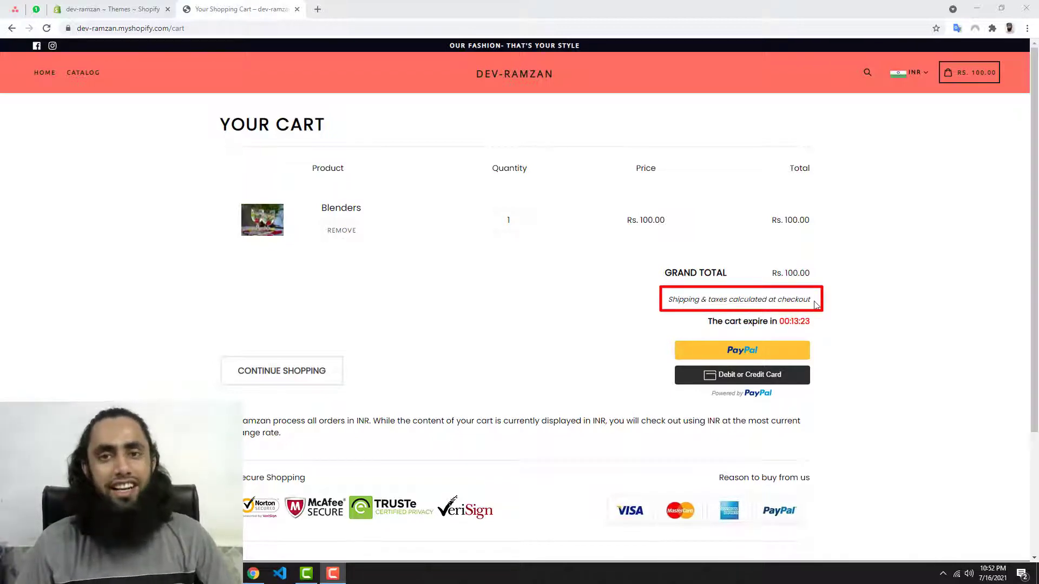
Step: Open the language editor for the current Booster-2-2-1 theme from the admin Themes page
{"action": "left_click", "coordinate": [108, 9]}
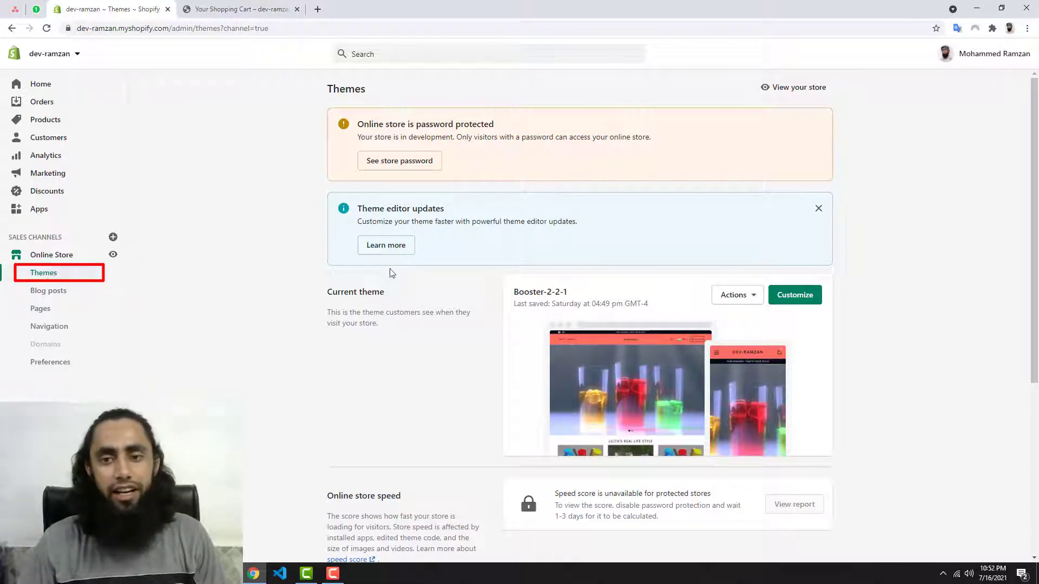
{"action": "left_click", "coordinate": [754, 298]}
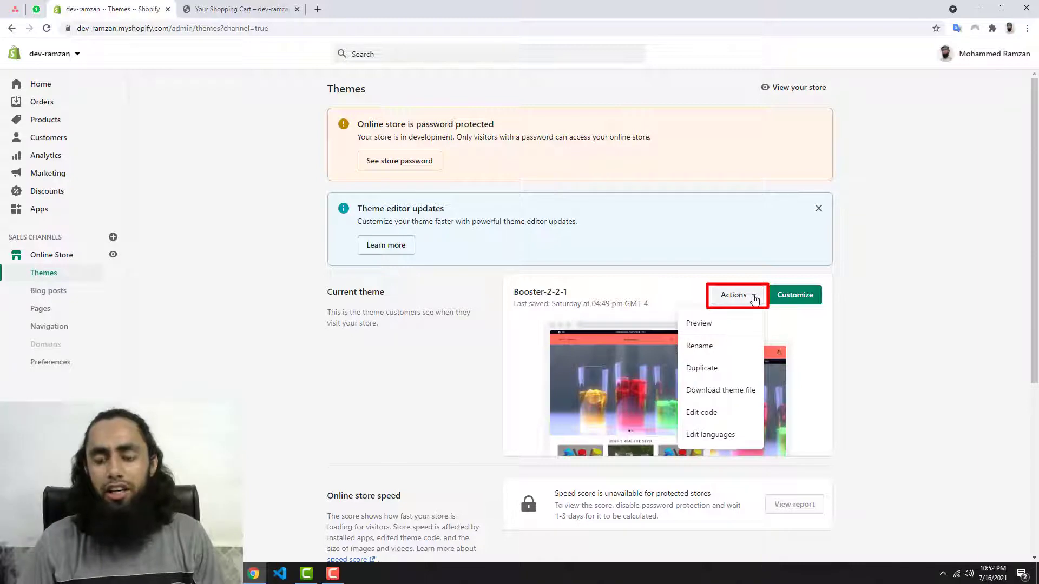
{"action": "left_click", "coordinate": [706, 441]}
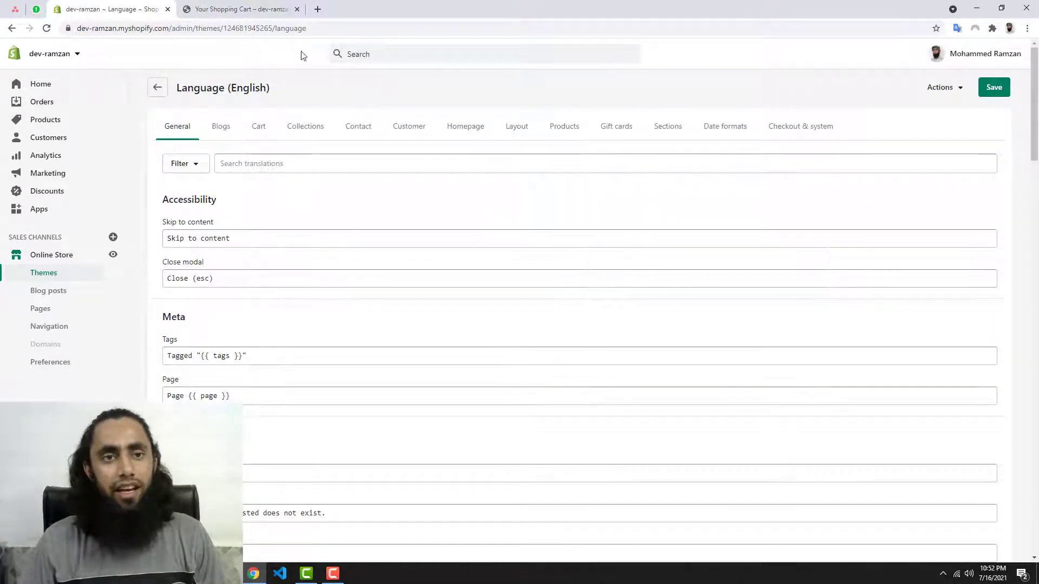
Step: Copy the cart's 'Shipping & taxes calculated at checkout' note and search the theme translations for it
{"action": "left_click", "coordinate": [250, 9]}
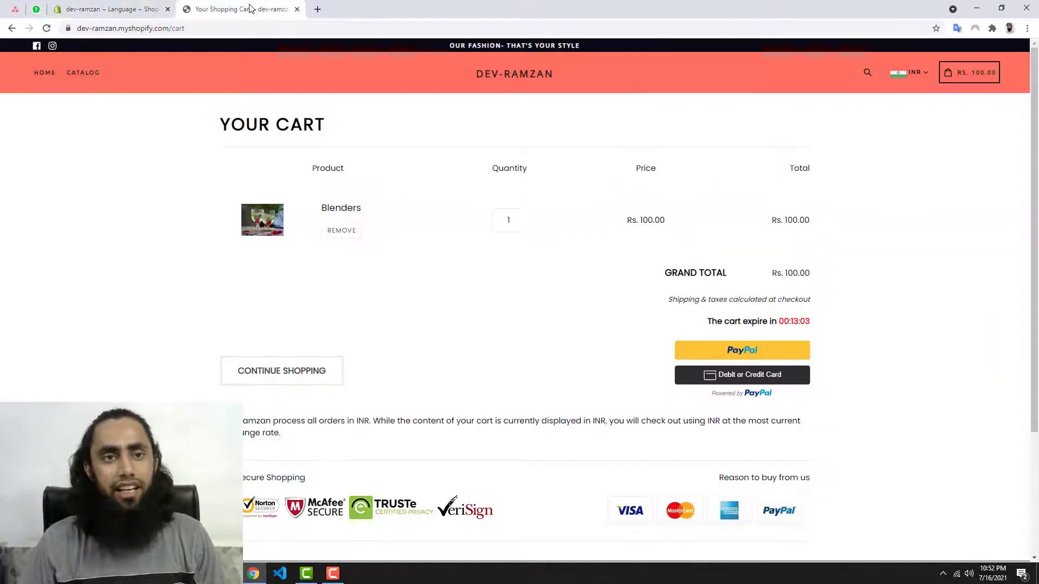
{"action": "mouse_move", "coordinate": [670, 301]}
{"action": "left_mouse_down"}
{"action": "mouse_move", "coordinate": [811, 298]}
{"action": "mouse_move", "coordinate": [670, 299]}
{"action": "left_mouse_up"}
{"action": "key", "text": "ctrl+c"}
{"action": "left_click", "coordinate": [808, 299]}
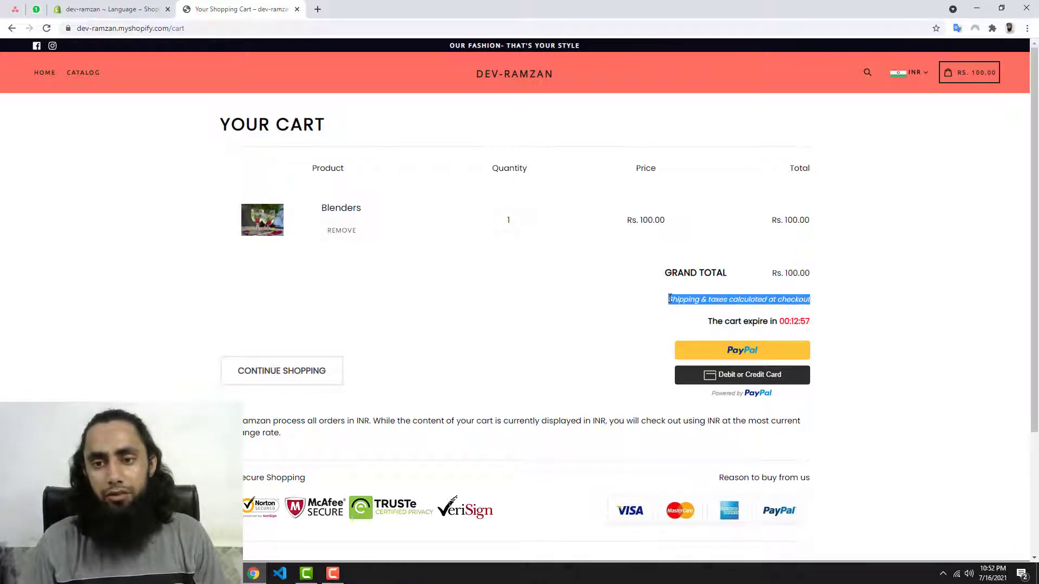
{"action": "key", "text": "ctrl+shift+Tab"}
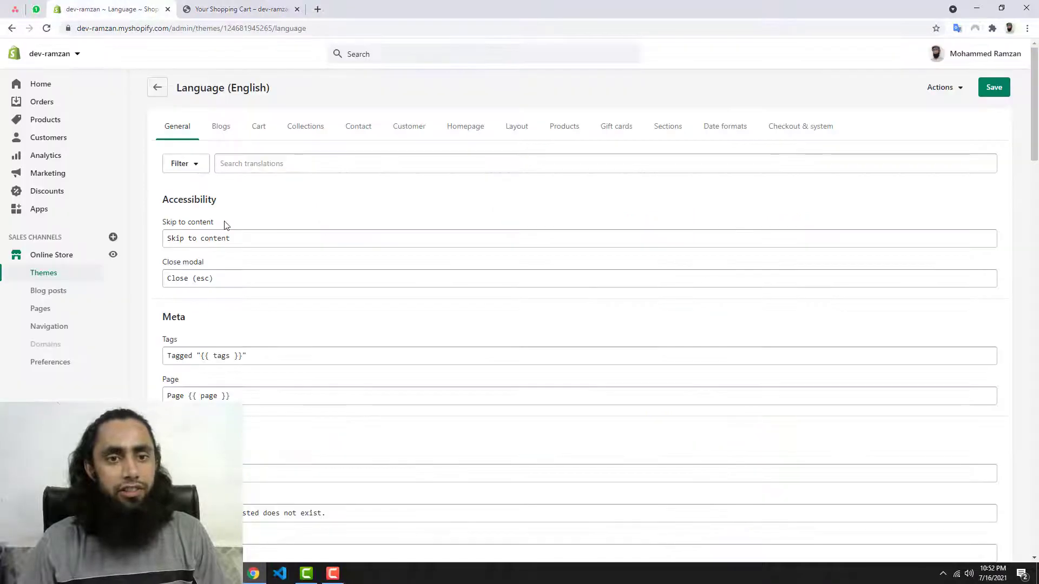
{"action": "left_click", "coordinate": [250, 163]}
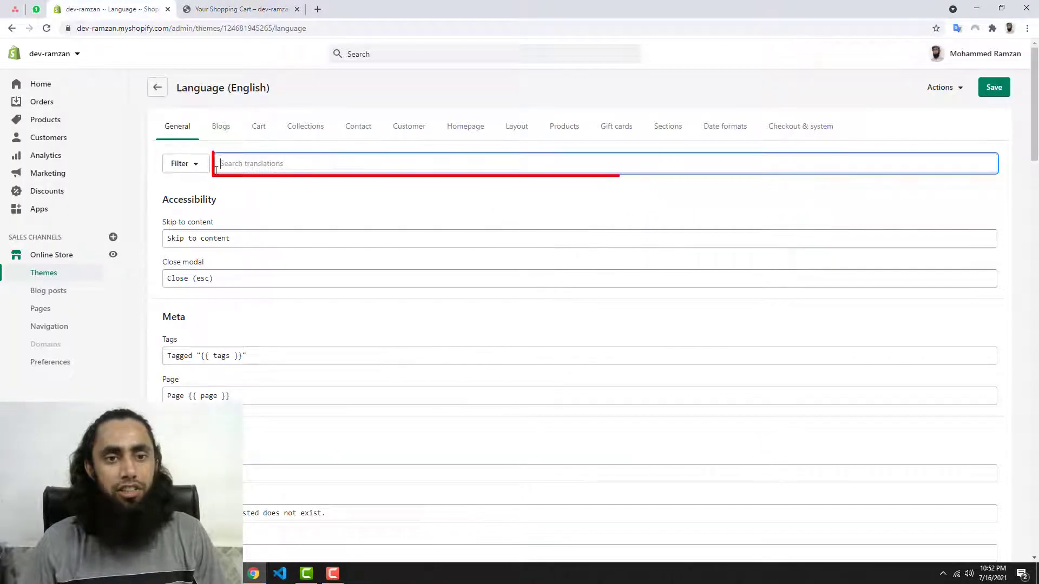
{"action": "key", "text": "ctrl+v"}
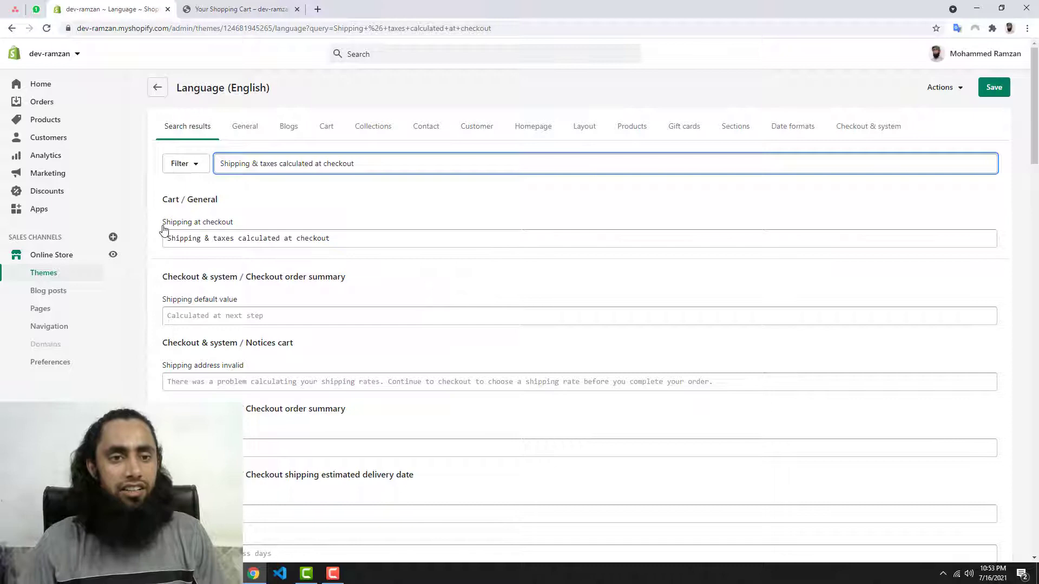
Step: Clear the Shipping at checkout translation, save it, and reload the storefront cart
{"action": "left_click", "coordinate": [331, 238]}
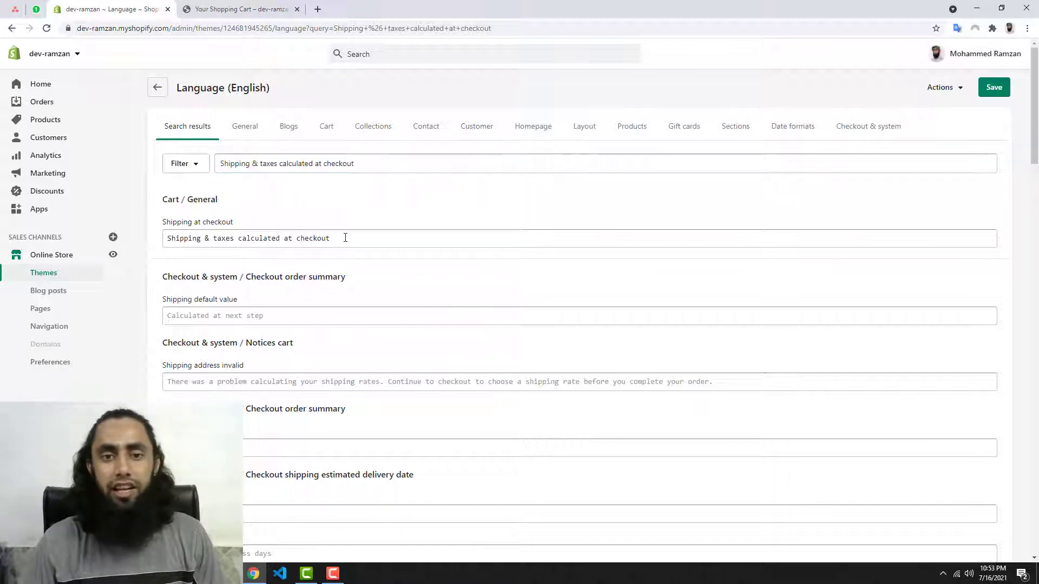
{"action": "left_click_drag", "start_coordinate": [333, 238], "coordinate": [165, 240]}
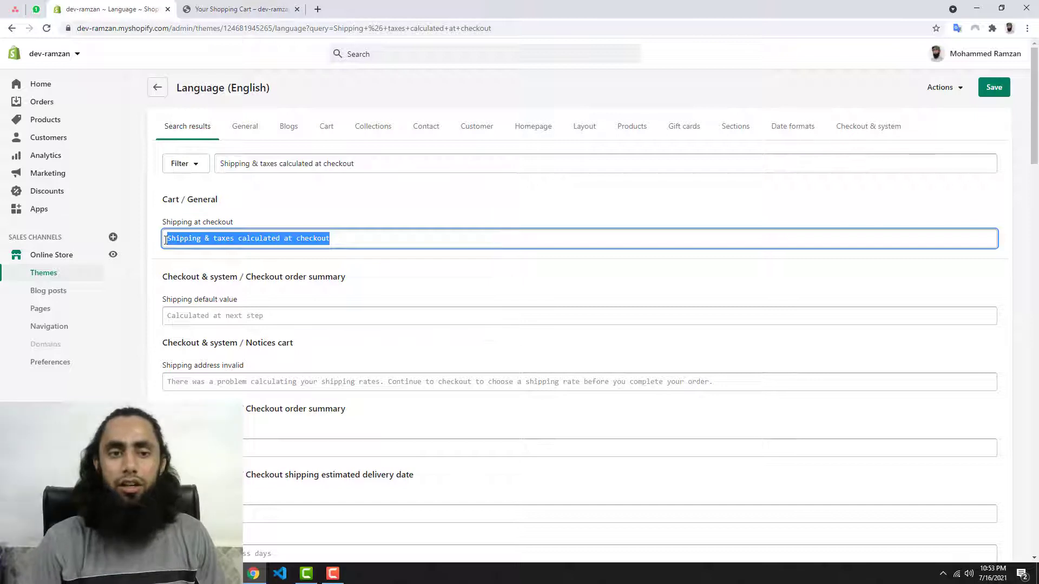
{"action": "key", "text": "BackSpace"}
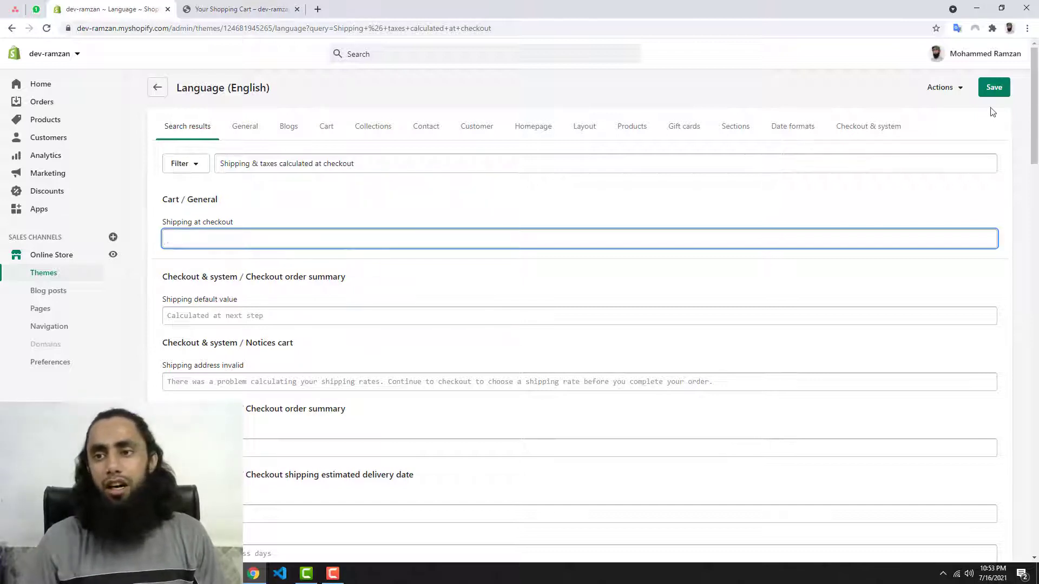
{"action": "left_click", "coordinate": [994, 88]}
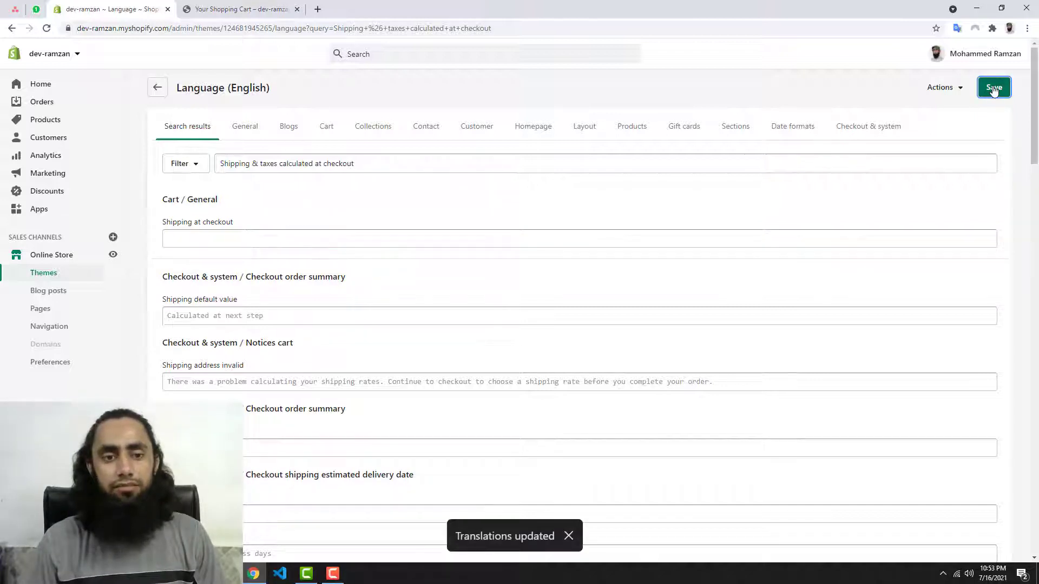
{"action": "left_click", "coordinate": [241, 9]}
{"action": "left_click", "coordinate": [47, 28]}
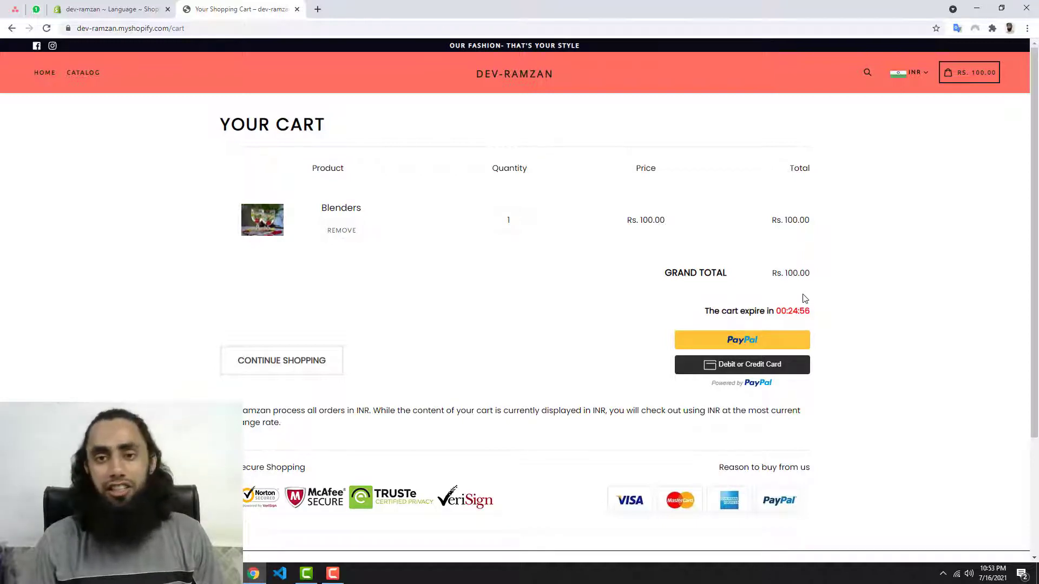
Step: Go from the cart to the Blenders product page, which still shows ADD TO CART
{"action": "left_click", "coordinate": [340, 207]}
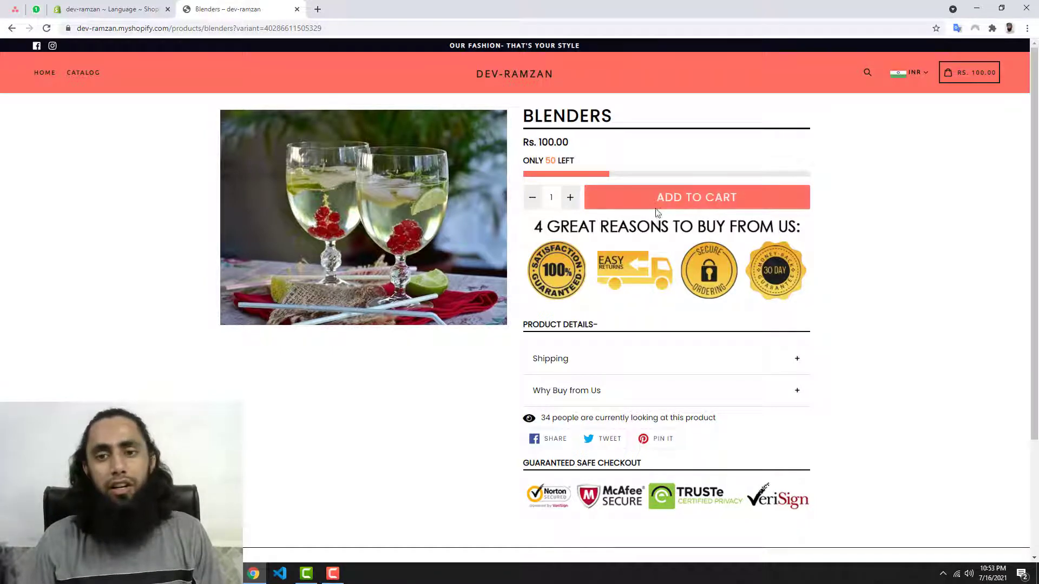
Step: Search the theme translations for 'add to cart' and check the product page's button label
{"action": "left_click", "coordinate": [139, 7]}
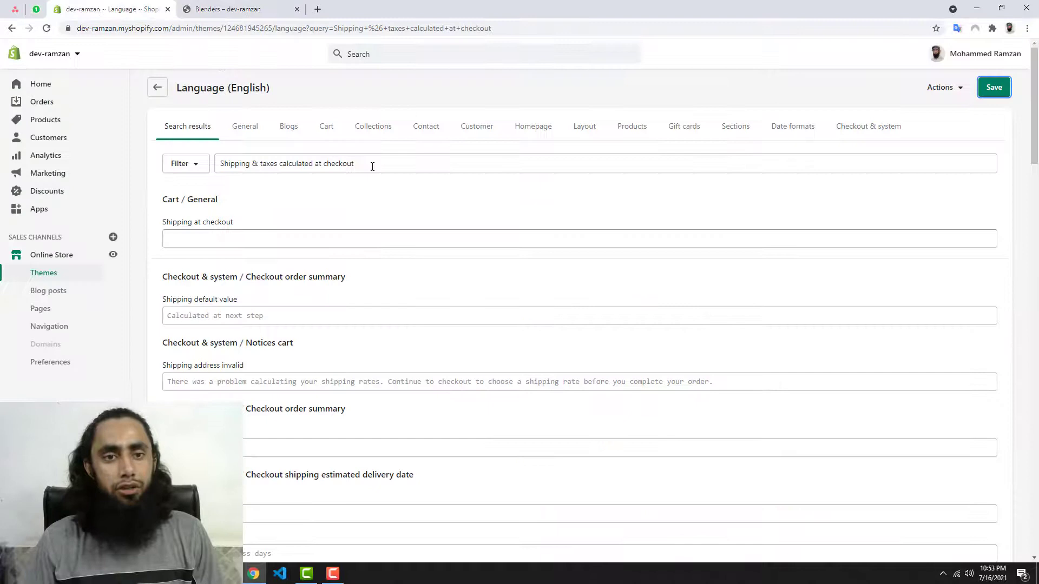
{"action": "left_click_drag", "start_coordinate": [354, 164], "coordinate": [168, 170]}
{"action": "type", "text": "ad"}
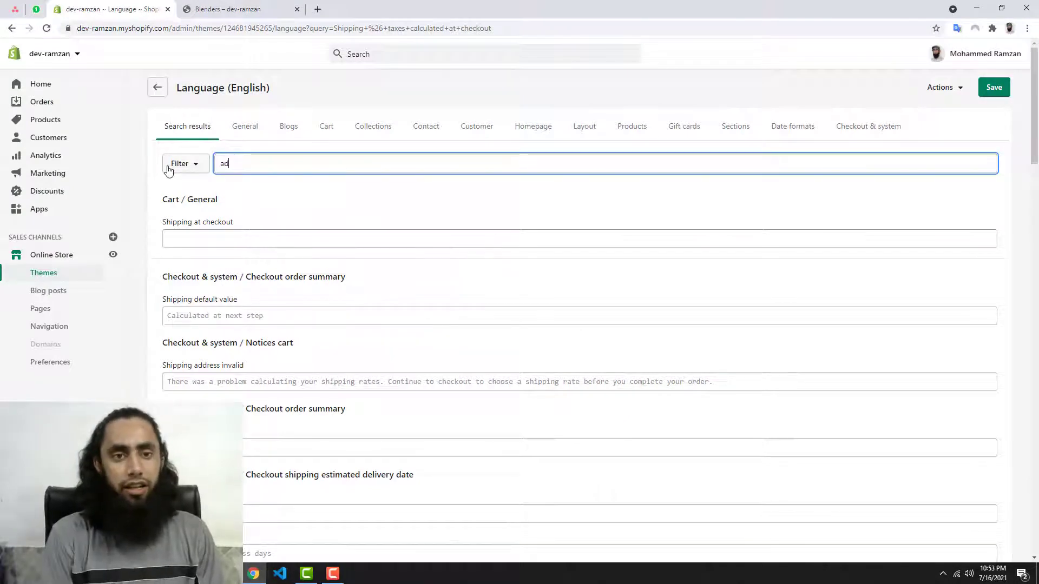
{"action": "type", "text": "d to cart"}
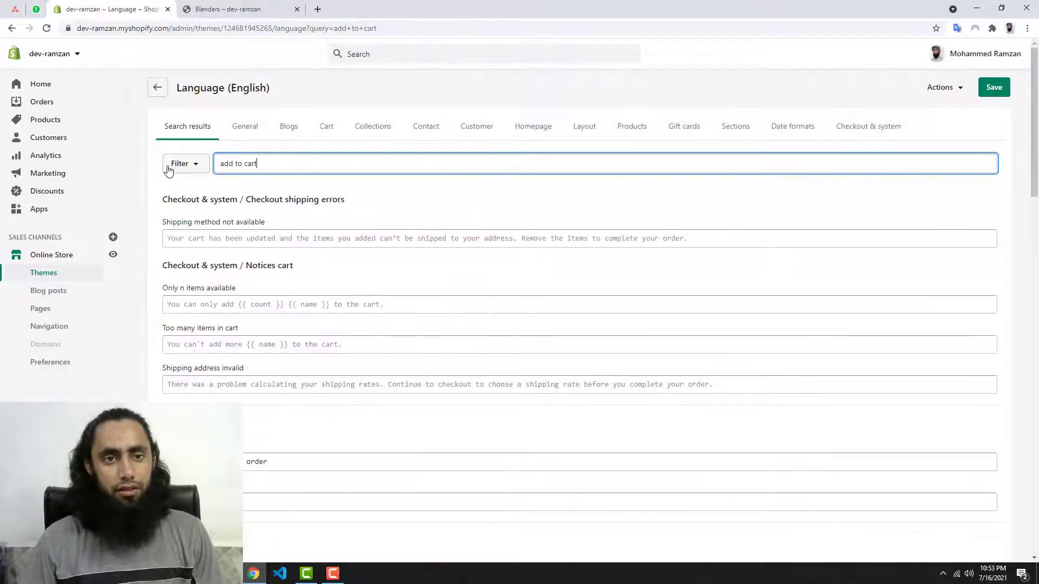
{"action": "left_click", "coordinate": [228, 12]}
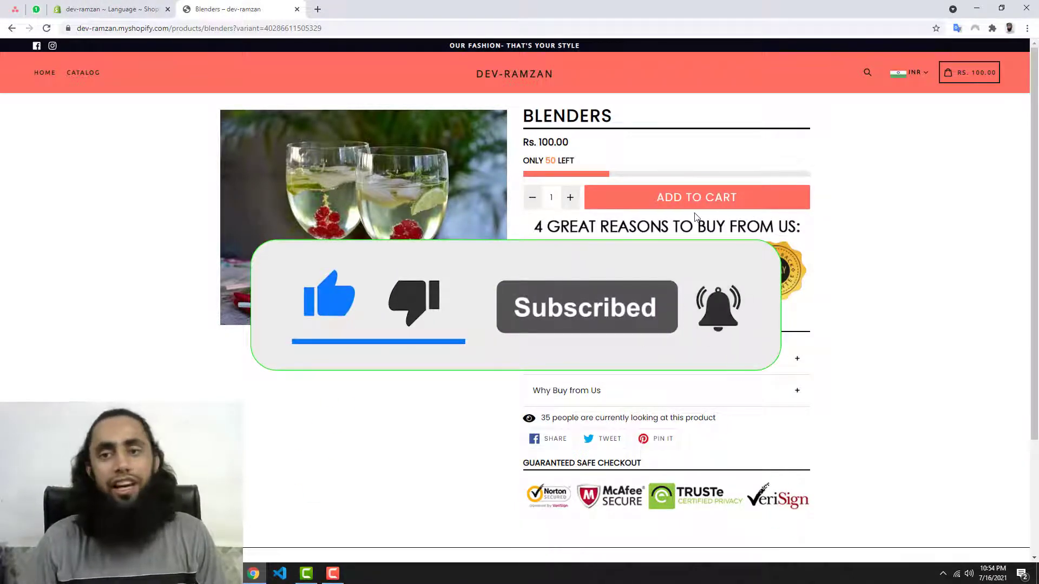
{"action": "key", "text": "ctrl+shift+Tab"}
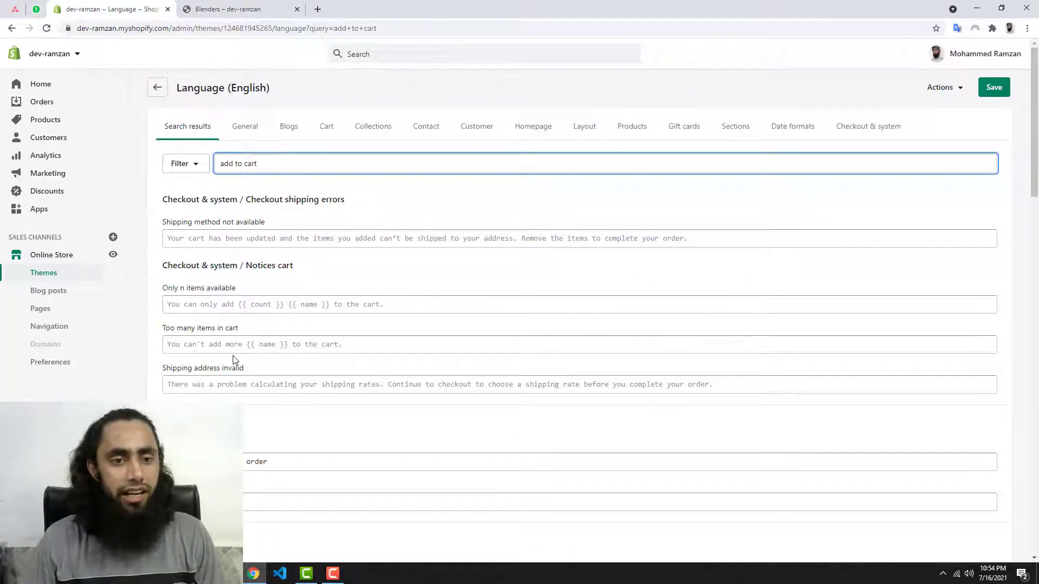
Step: Change the product, dynamic checkout and upsell labels to ADD TO BAG, Add to Bag, Add to bag and save
{"action": "scroll", "coordinate": [233, 360], "scroll_direction": "down", "scroll_amount": 4}
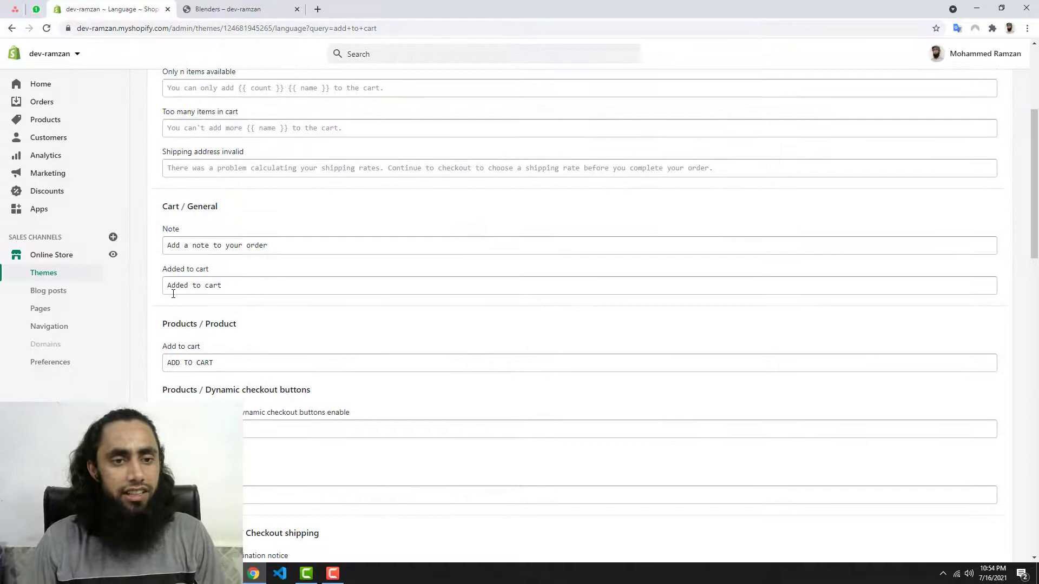
{"action": "left_click_drag", "start_coordinate": [231, 363], "coordinate": [144, 364]}
{"action": "scroll", "coordinate": [163, 399], "scroll_direction": "down", "scroll_amount": 2}
{"action": "left_click_drag", "start_coordinate": [230, 321], "coordinate": [137, 327]}
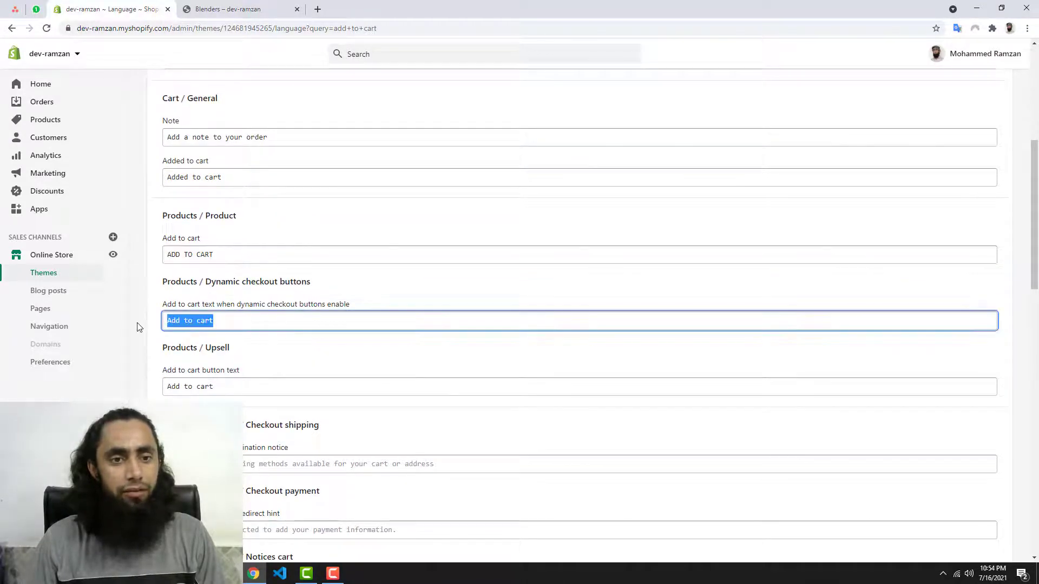
{"action": "left_click", "coordinate": [220, 251]}
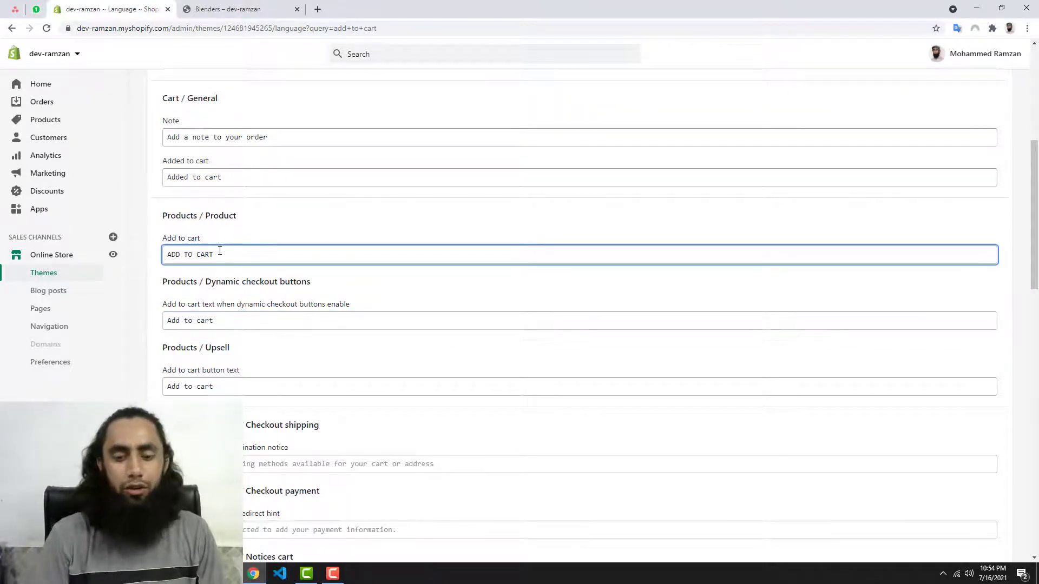
{"action": "type", "text": "BAG"}
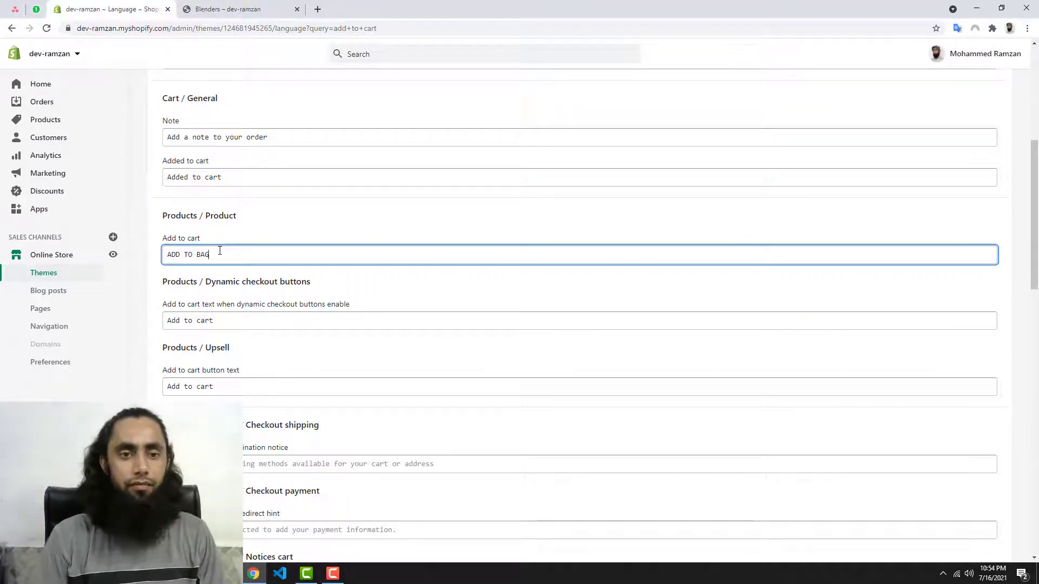
{"action": "left_click", "coordinate": [231, 322]}
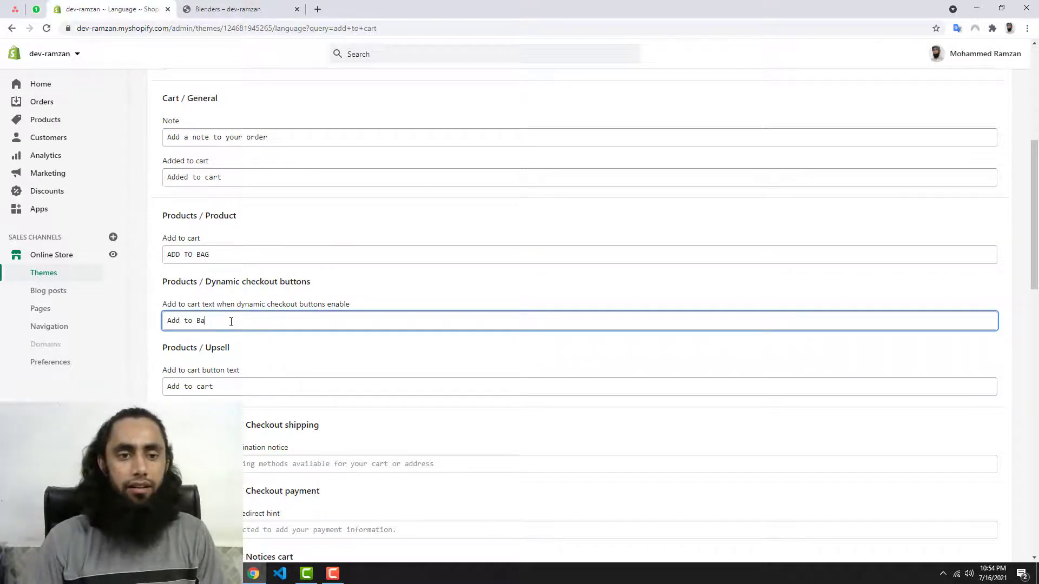
{"action": "left_click", "coordinate": [223, 388]}
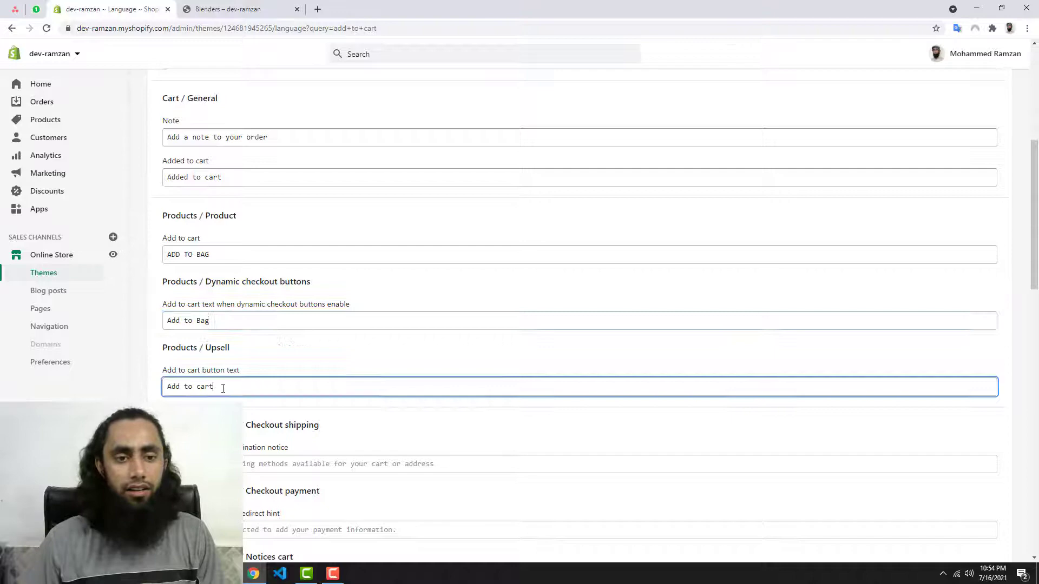
{"action": "key", "text": "BackSpace"}
{"action": "type", "text": "bag"}
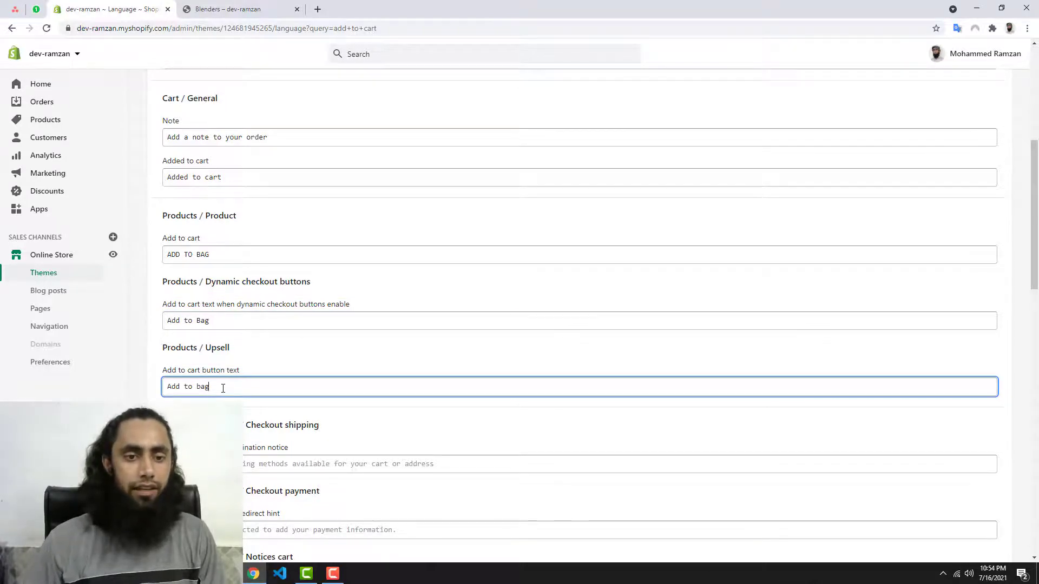
{"action": "scroll", "coordinate": [573, 278], "scroll_direction": "up", "scroll_amount": 8}
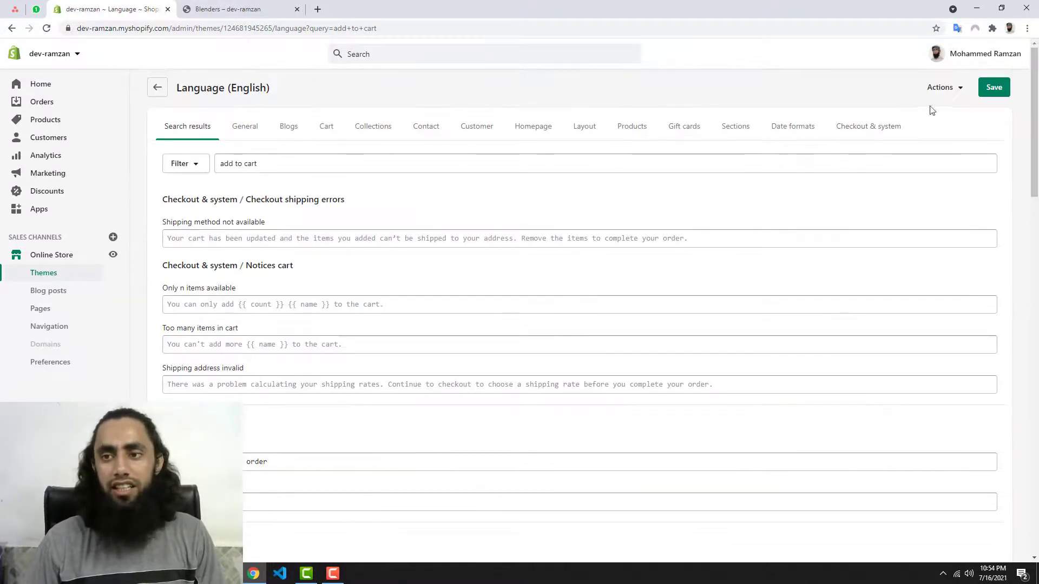
{"action": "left_click", "coordinate": [986, 92]}
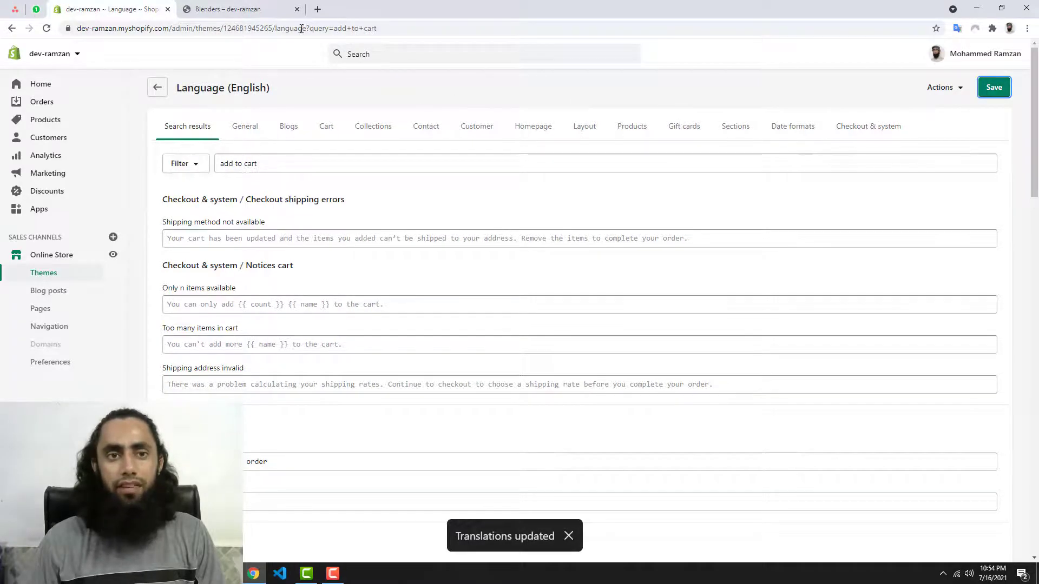
{"action": "left_click", "coordinate": [238, 9]}
Step: Reload the Blenders product page to show the ADD TO BAG button
{"action": "left_click", "coordinate": [46, 28]}
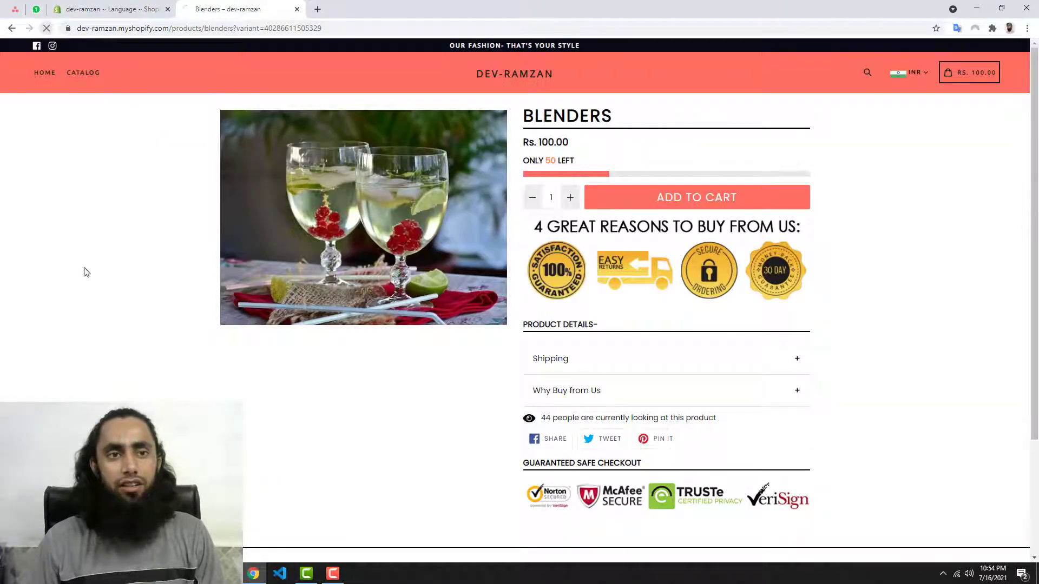